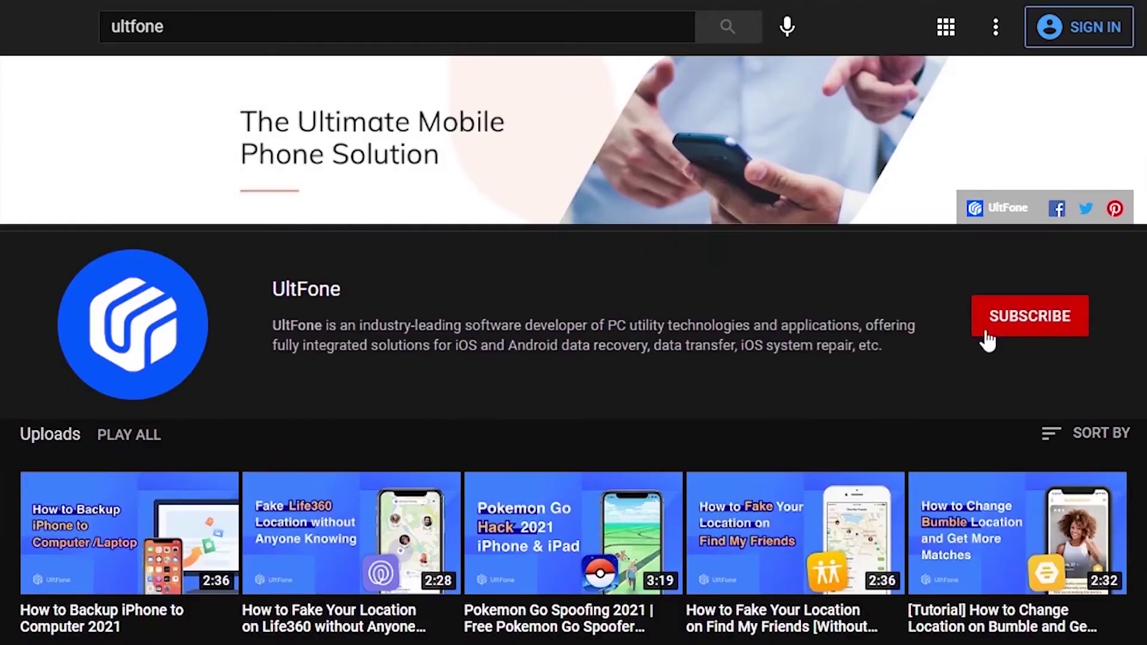
Subscribe to the UltFone YouTube channel and enable its bell notifications.
{"action": "left_click", "coordinate": [1008, 324]}
{"action": "left_click", "coordinate": [1093, 316]}
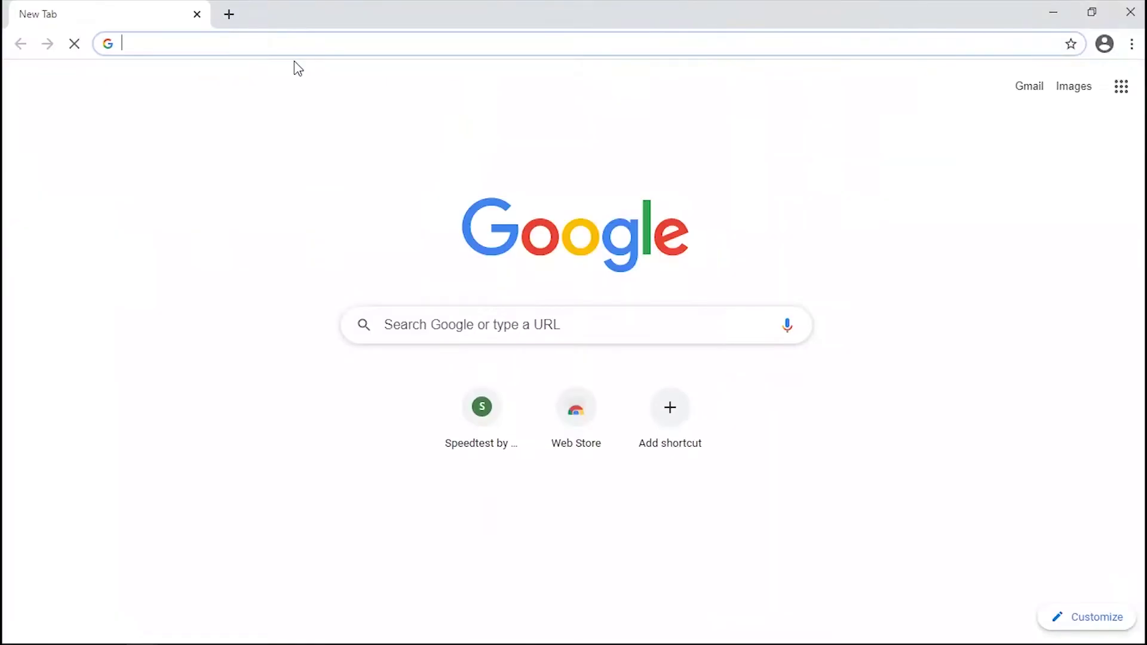
Google 'ultfone android system repair' and open the [OFFICIAL] product page result.
{"action": "type", "text": "u"}
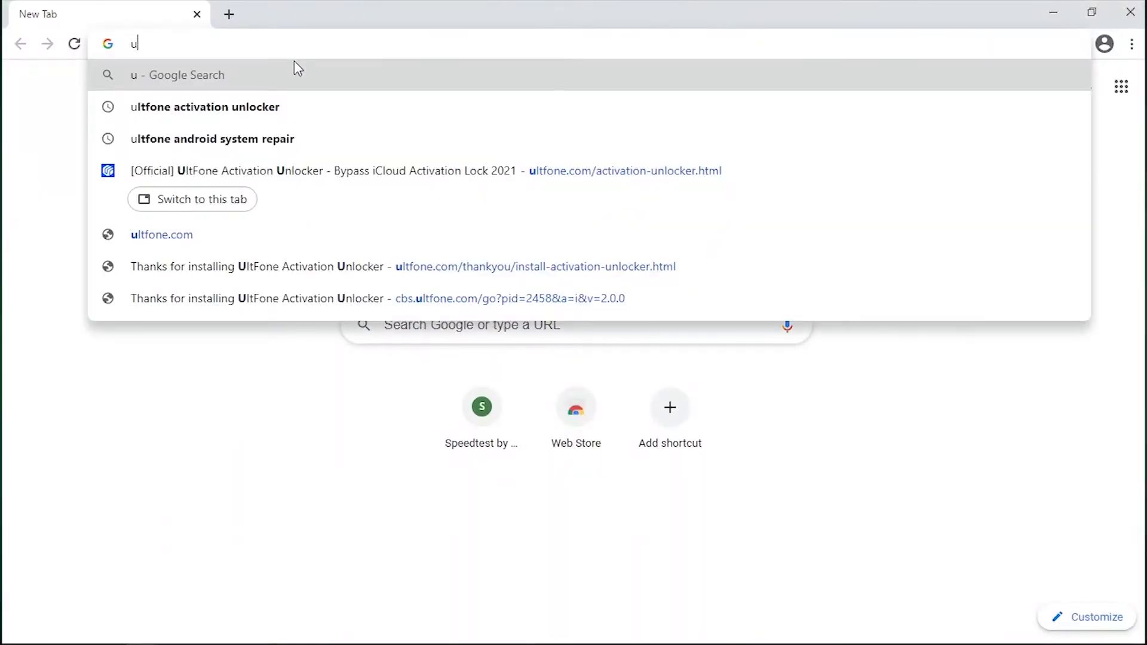
{"action": "type", "text": "ltfone"}
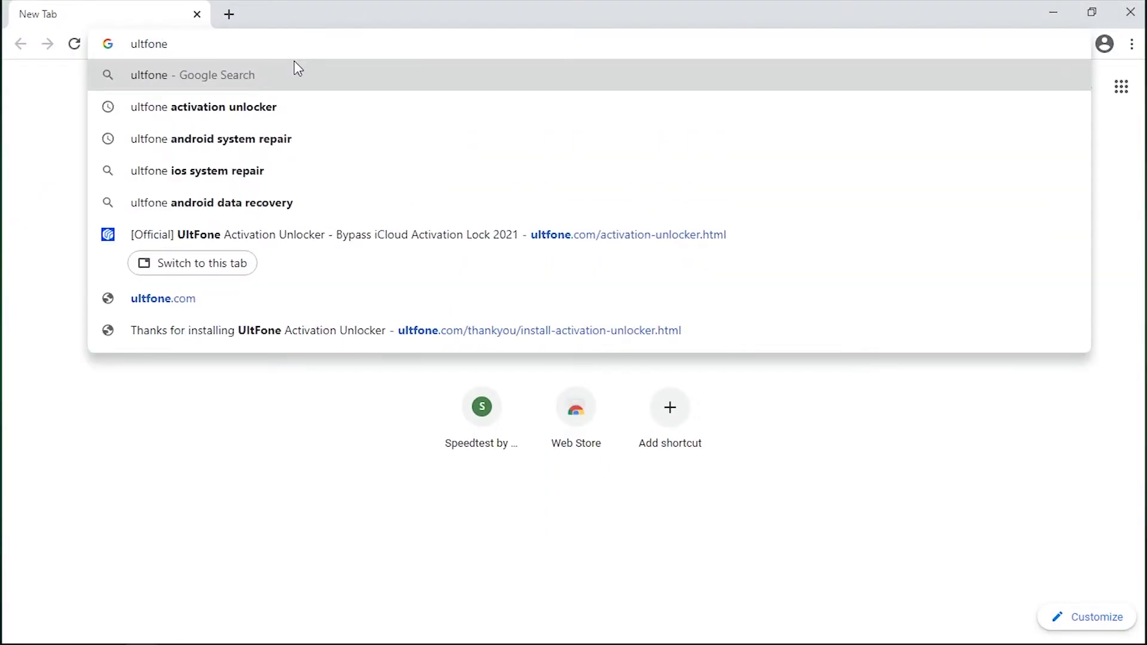
{"action": "type", "text": " android"}
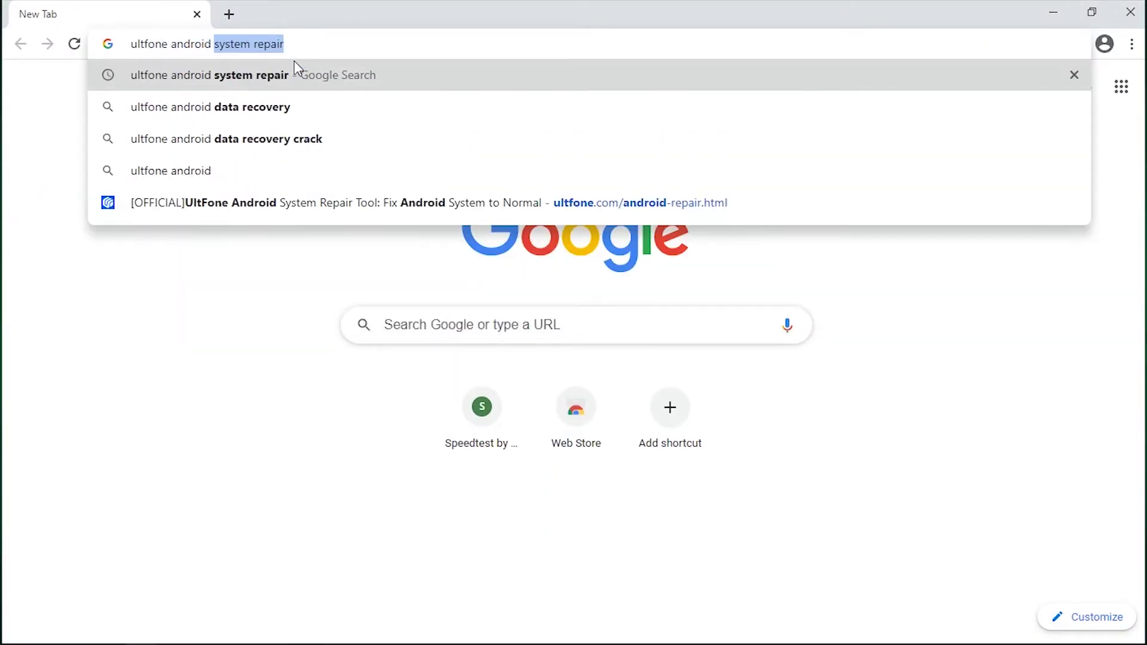
{"action": "key", "text": "Return"}
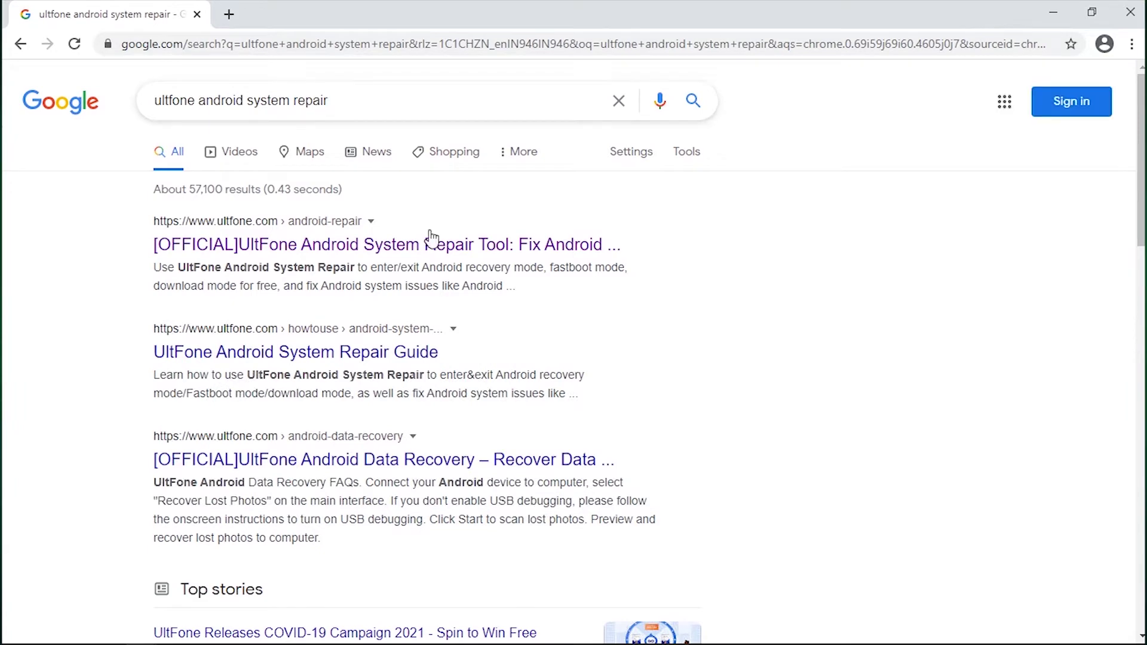
{"action": "left_click", "coordinate": [439, 251]}
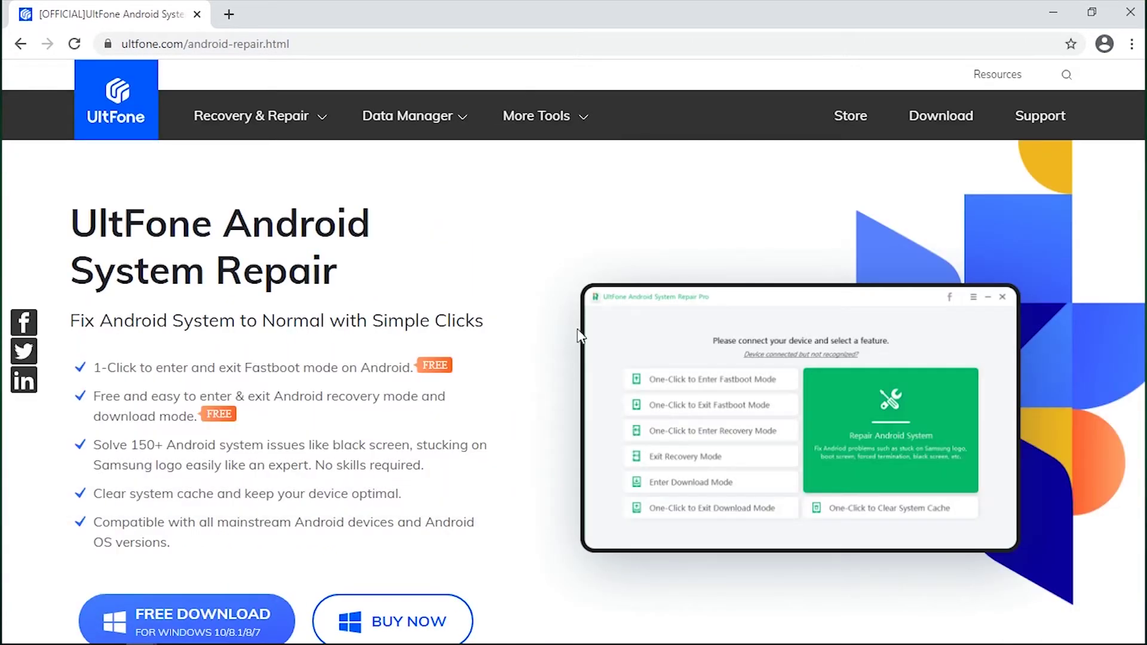
{"action": "scroll", "coordinate": [573, 352], "scroll_direction": "down", "scroll_amount": 1}
{"action": "scroll", "coordinate": [792, 278], "scroll_direction": "down", "scroll_amount": 2}
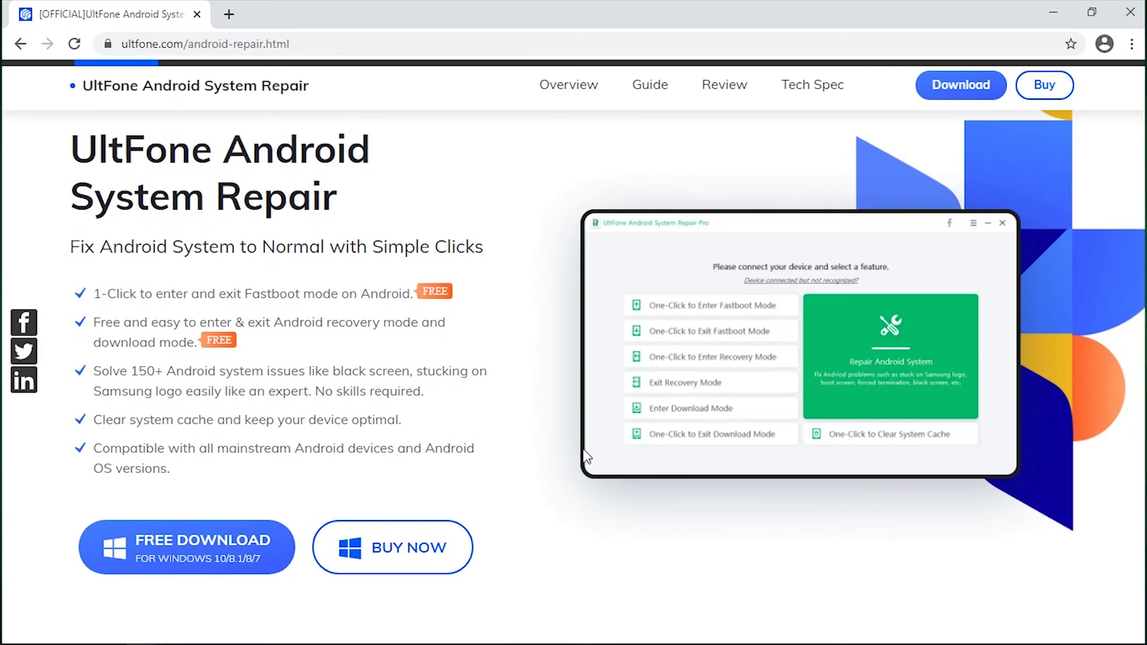
Download the free Windows installer and install Android System Repair Pro.
{"action": "left_click", "coordinate": [206, 551]}
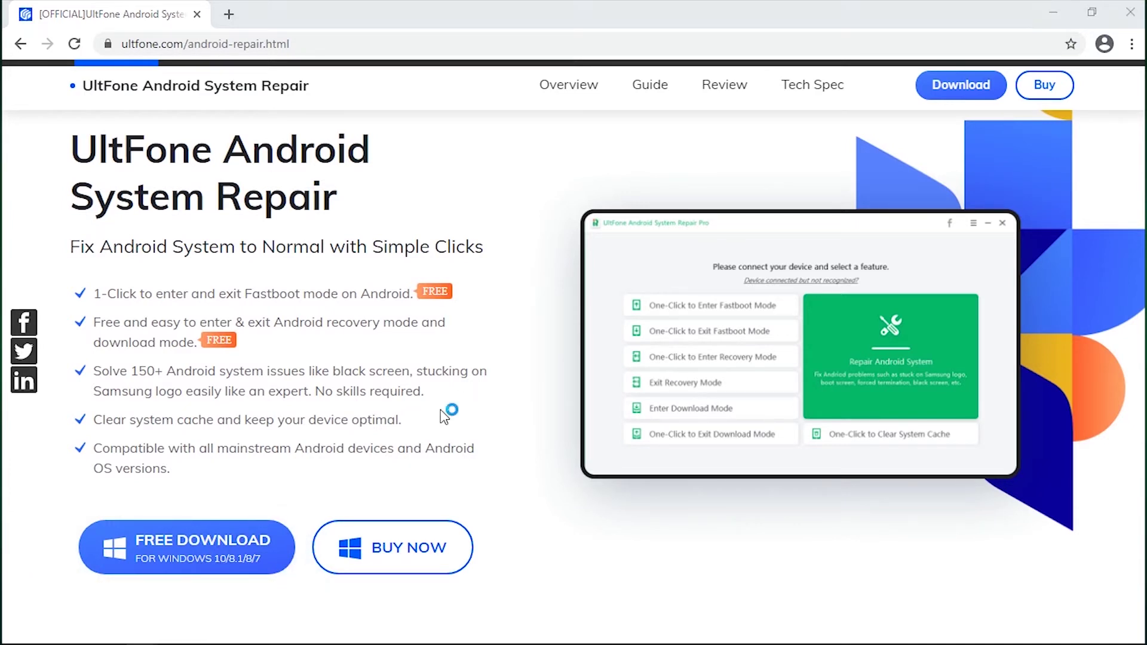
{"action": "left_click", "coordinate": [637, 385]}
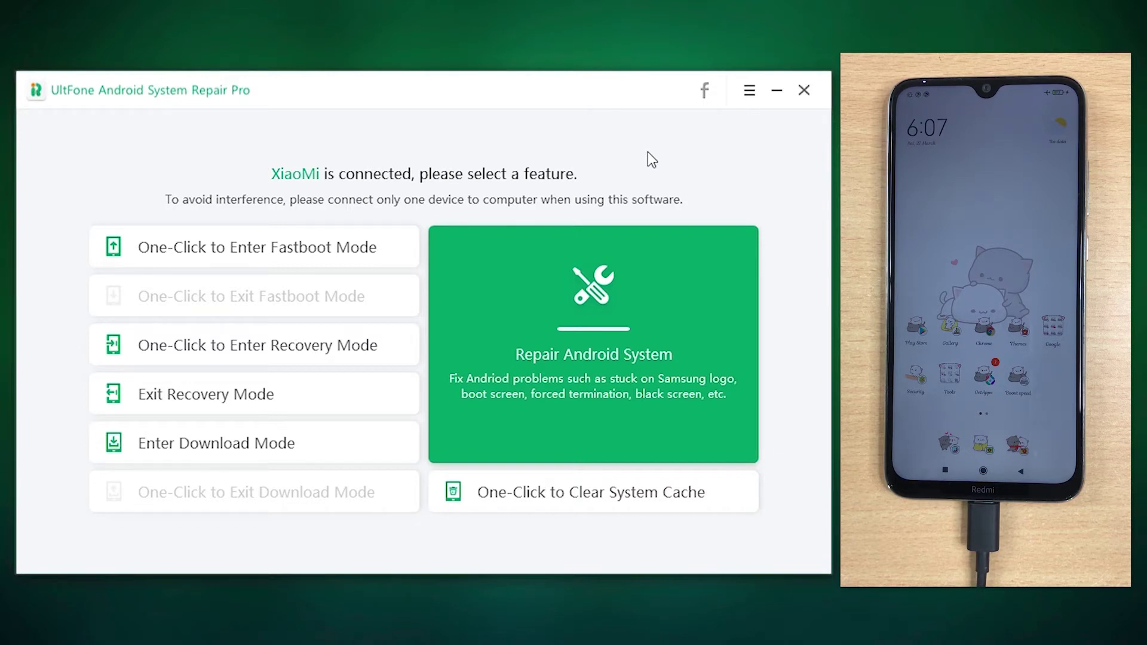
Put the Xiaomi phone into fastboot mode, then exit fastboot, confirming both messages.
{"action": "left_click", "coordinate": [332, 239]}
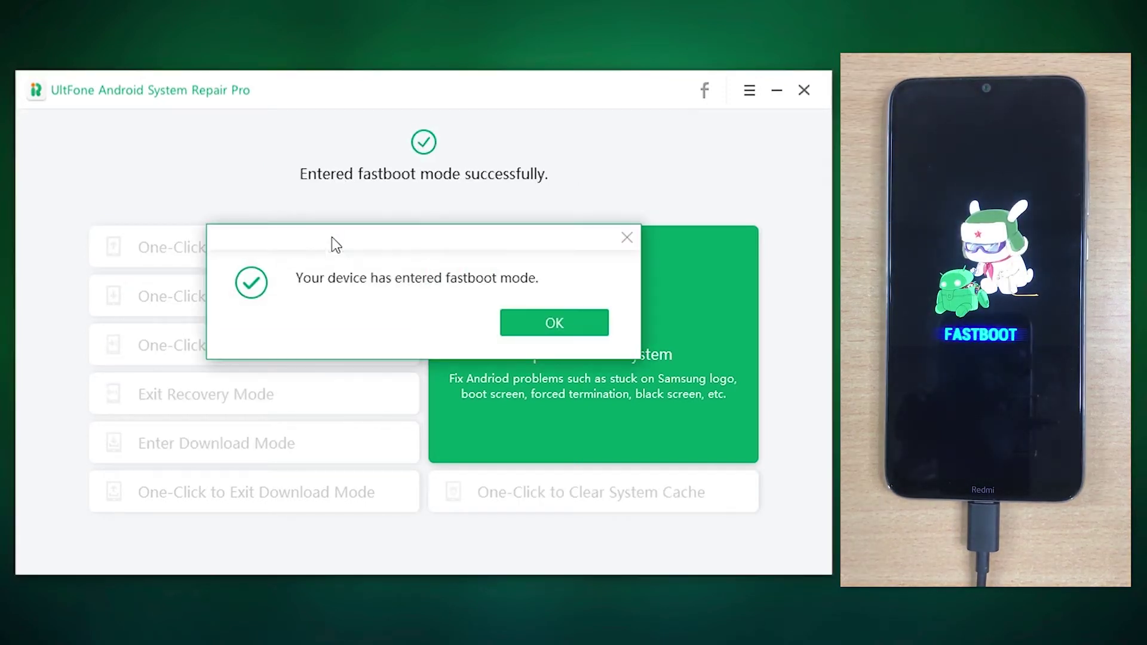
{"action": "left_click", "coordinate": [552, 323]}
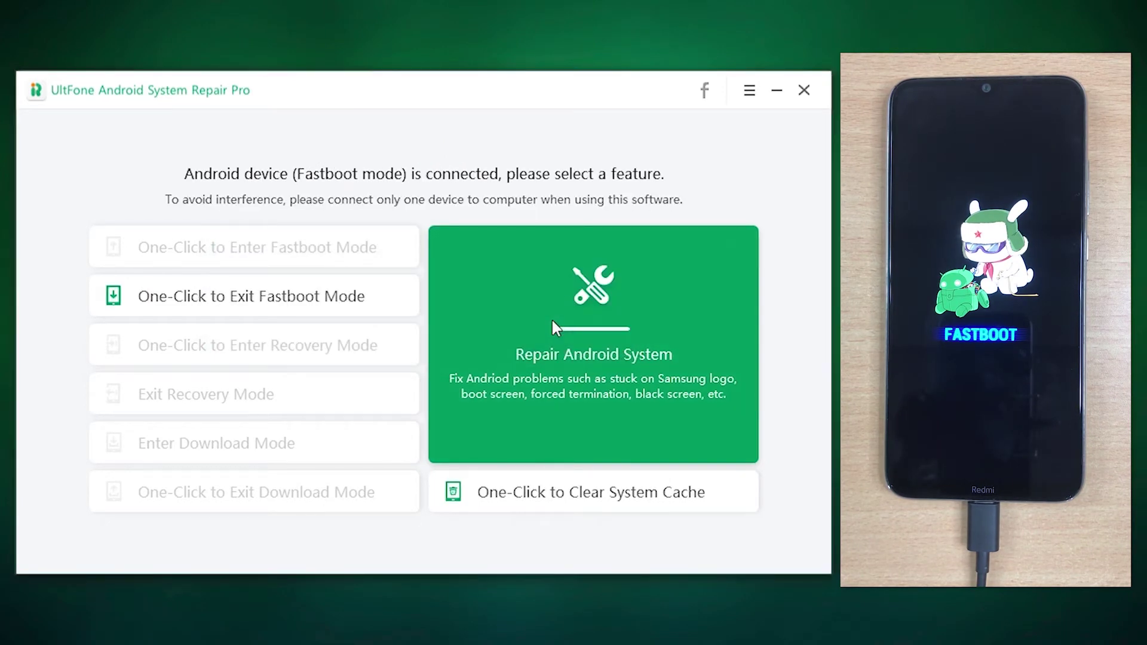
{"action": "left_click", "coordinate": [381, 294]}
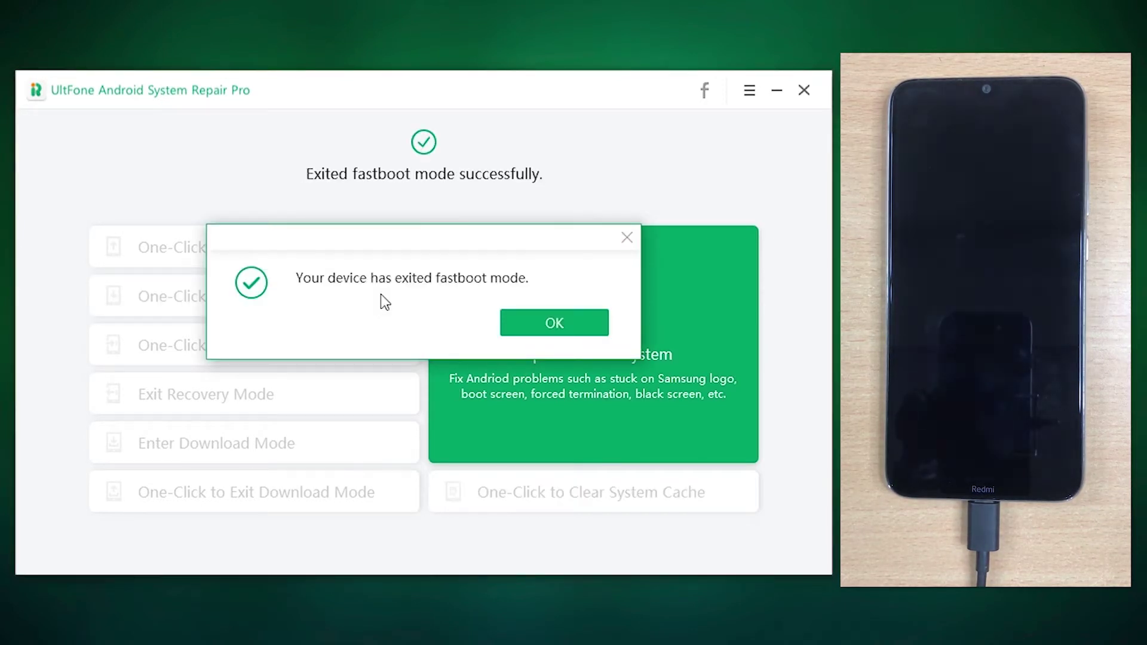
{"action": "left_click", "coordinate": [594, 317]}
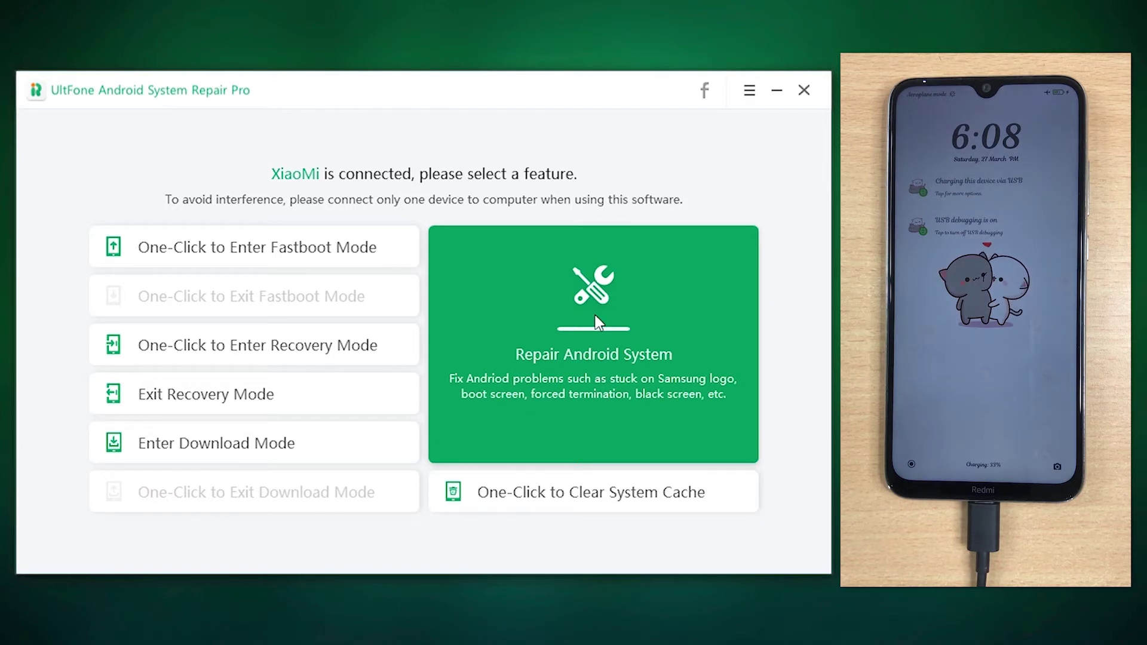
Put the phone into recovery mode, confirm, and show the Exit Recovery Mode guide.
{"action": "left_click", "coordinate": [326, 357]}
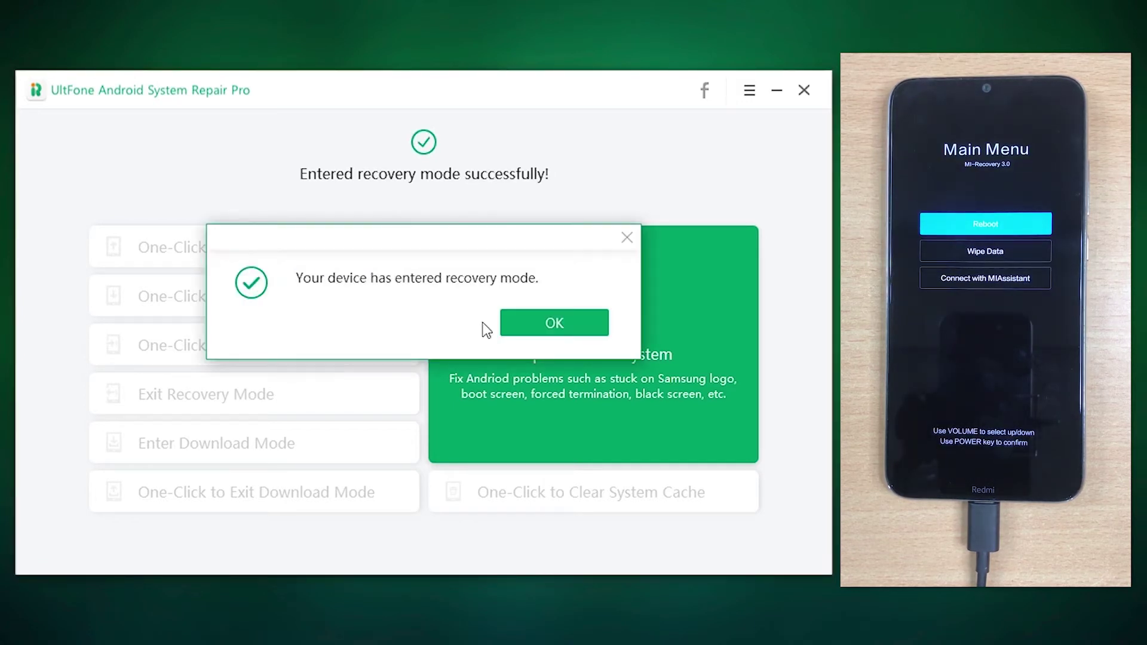
{"action": "left_click", "coordinate": [578, 324]}
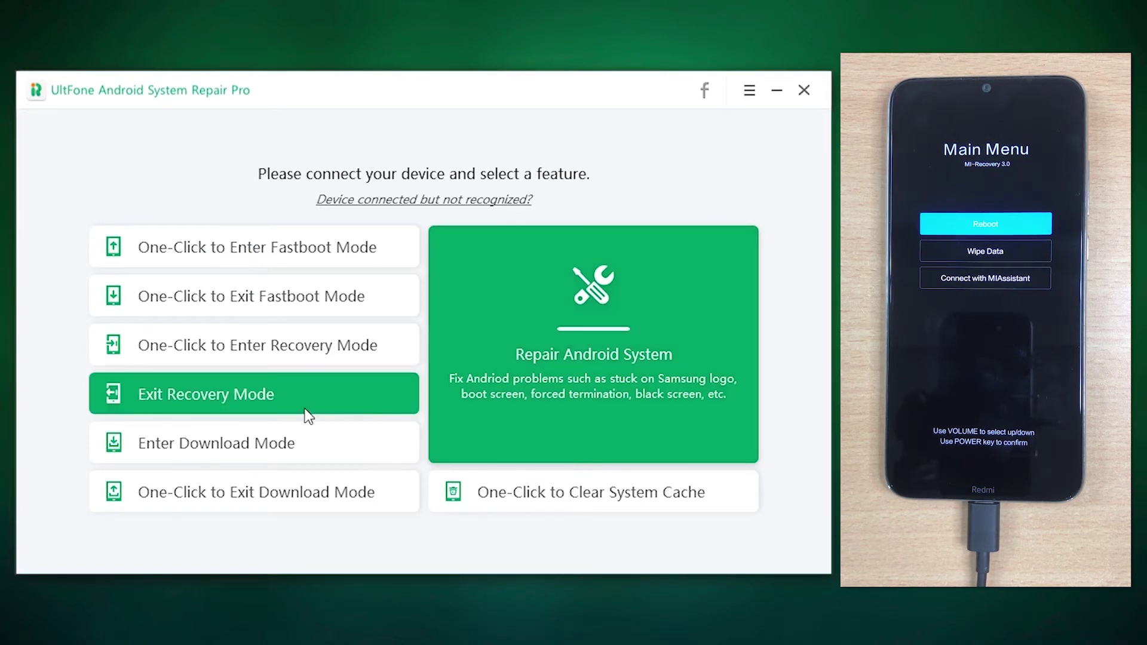
{"action": "left_click", "coordinate": [326, 400]}
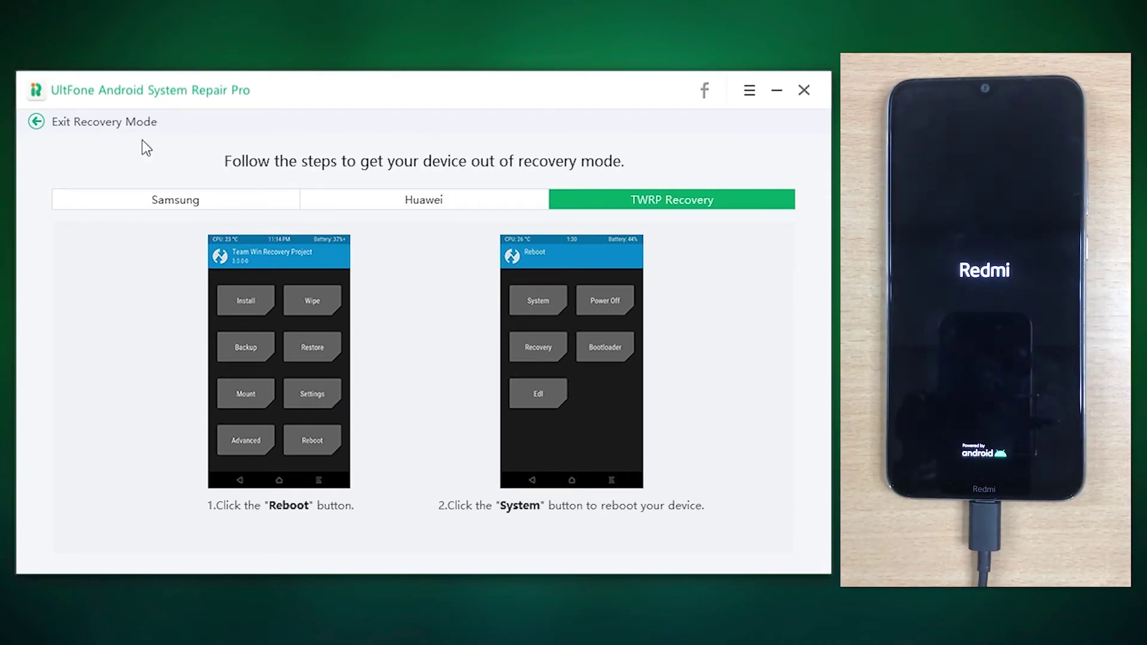
Go back from the Exit Recovery Mode guide to the main feature menu.
{"action": "left_click", "coordinate": [35, 122]}
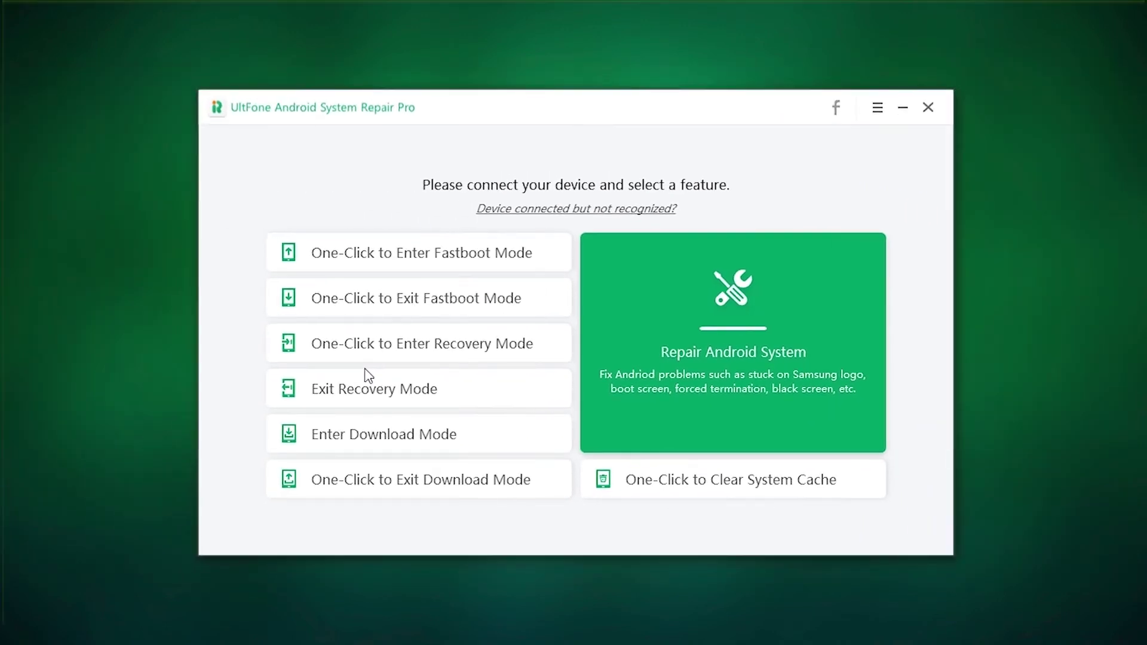
{"action": "left_click", "coordinate": [472, 441]}
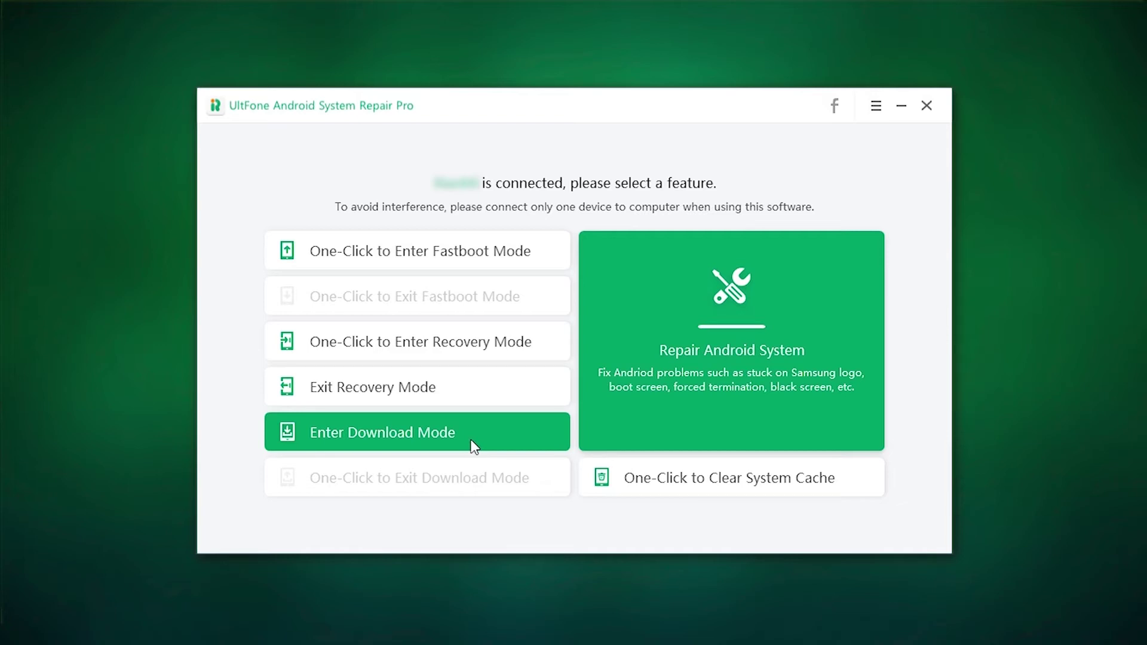
{"action": "left_click", "coordinate": [508, 443]}
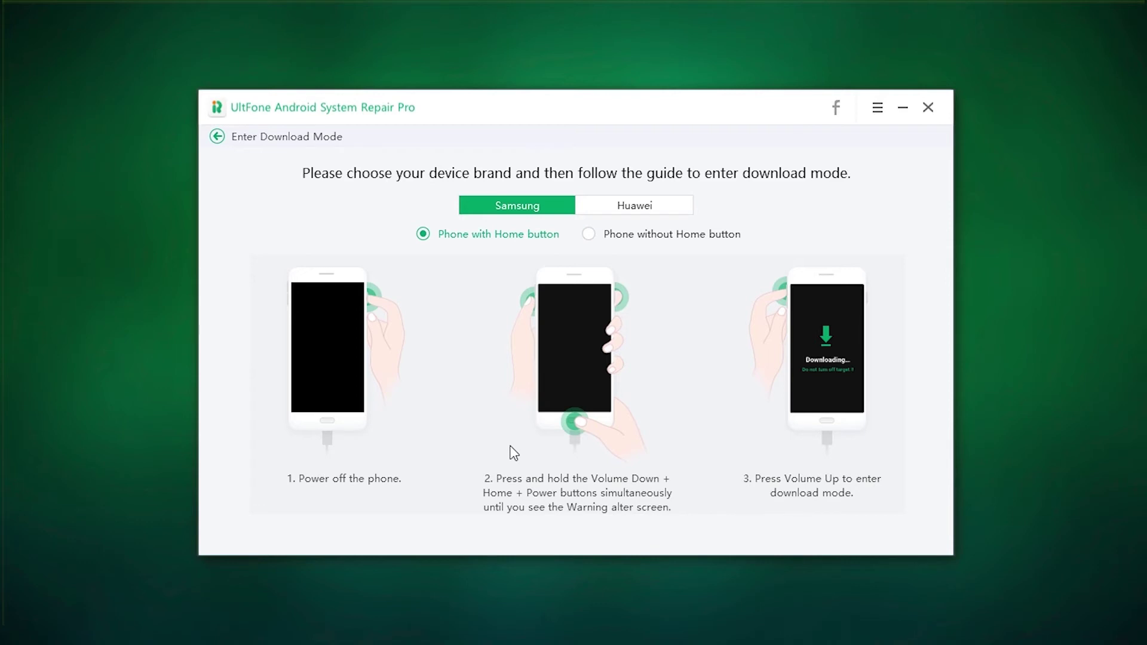
{"action": "left_click", "coordinate": [217, 136]}
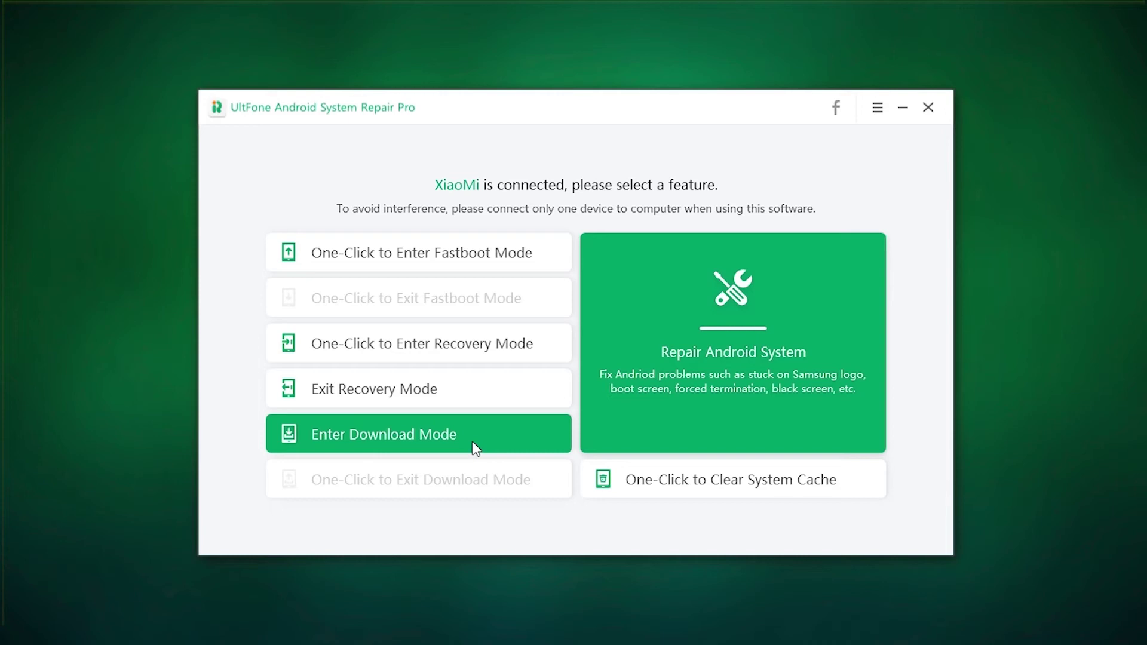
Run One-Click to Clear System Cache on the XiaoMi phone and click Done.
{"action": "left_click", "coordinate": [678, 479]}
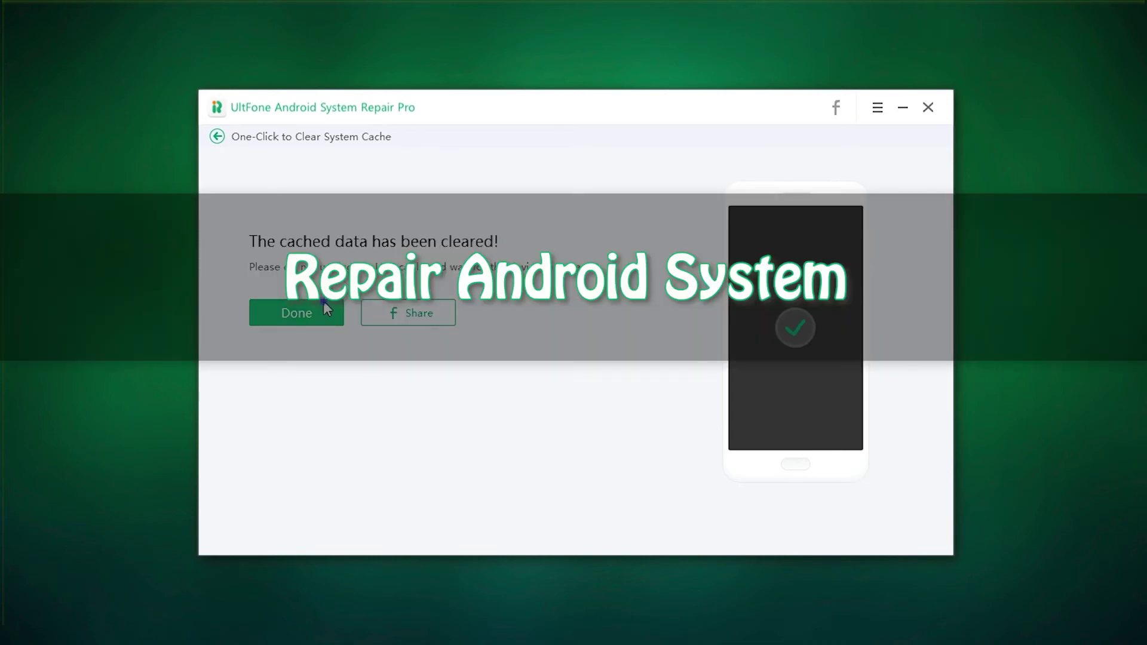
{"action": "left_click", "coordinate": [324, 307]}
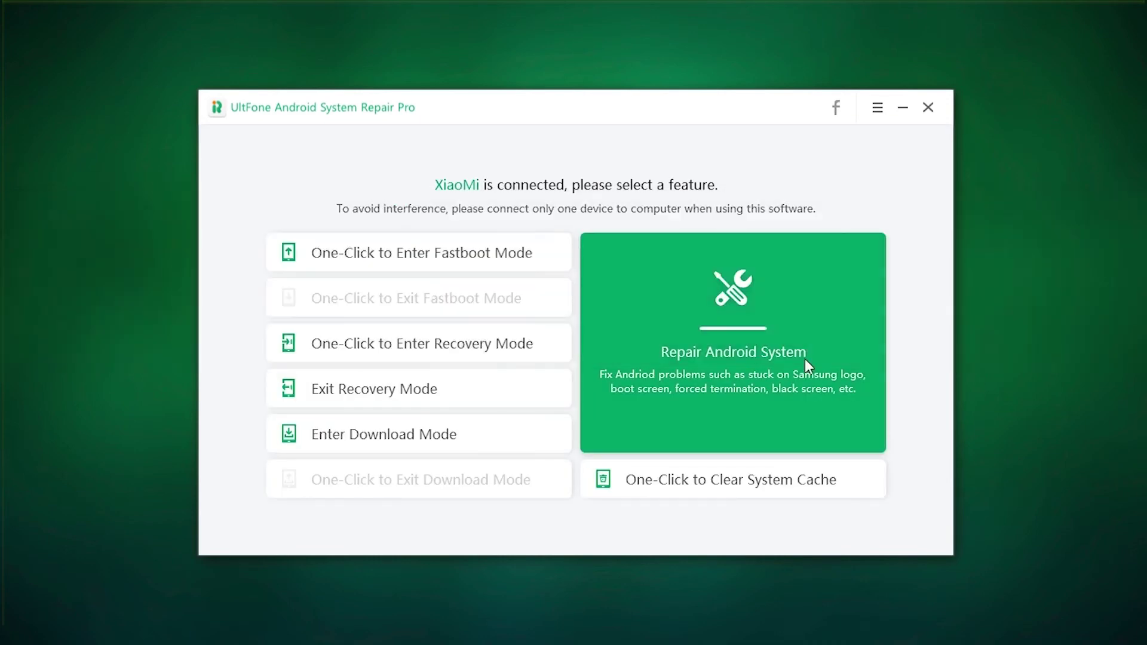
Start Repair Android System and choose Samsung as the device brand.
{"action": "left_click", "coordinate": [824, 325]}
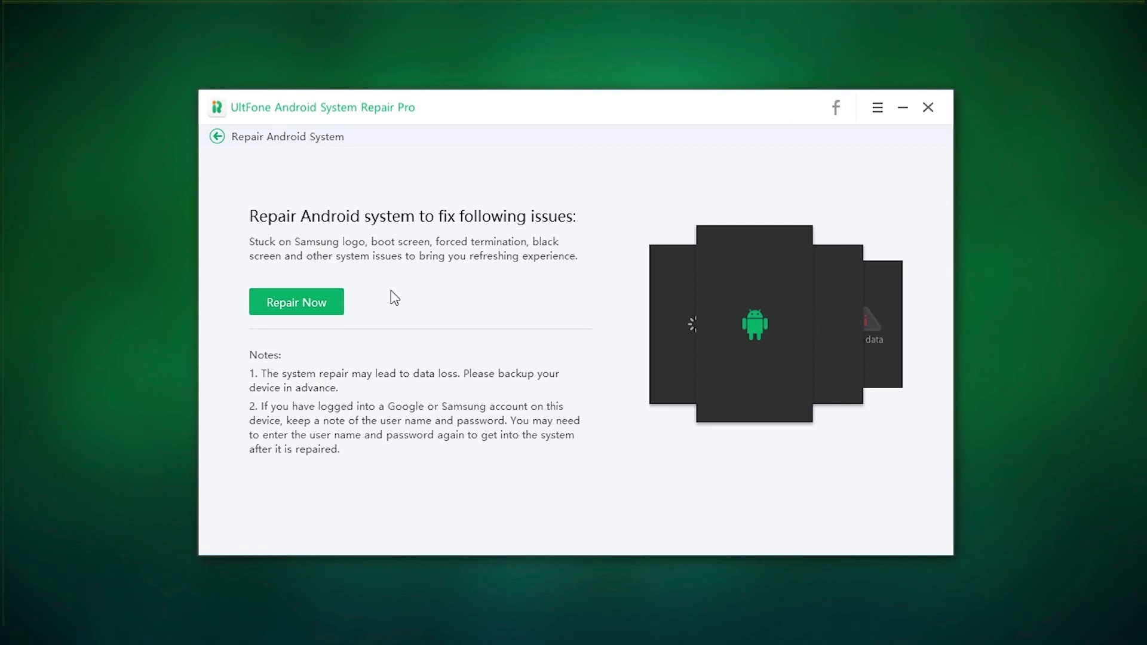
{"action": "left_click", "coordinate": [334, 301]}
{"action": "left_click", "coordinate": [528, 294]}
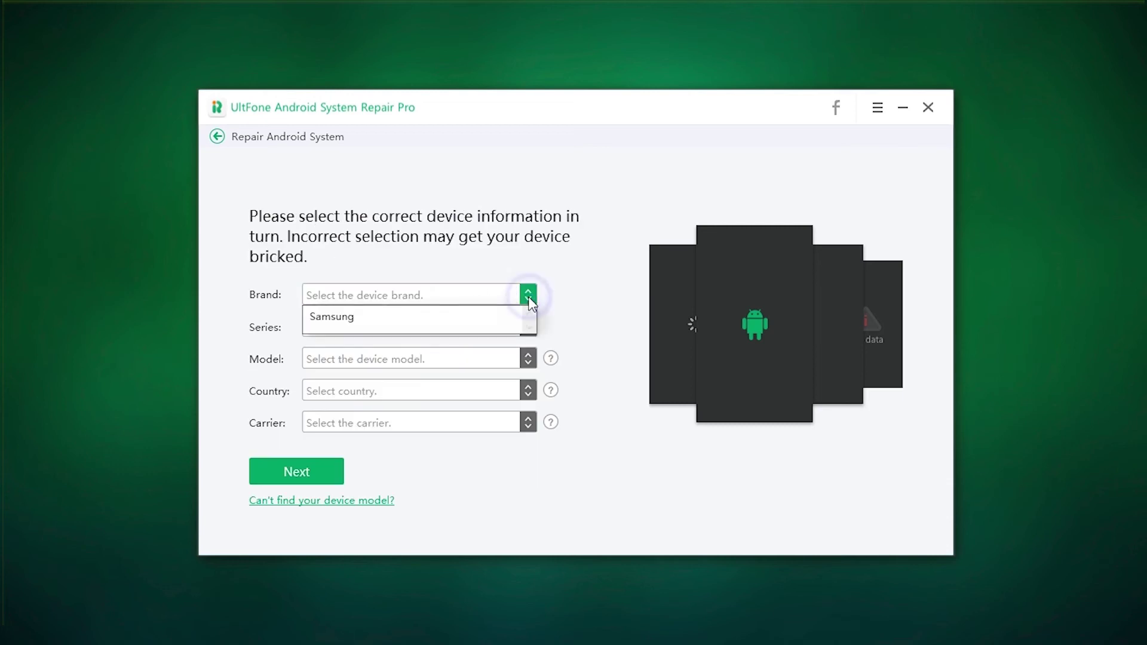
{"action": "left_click", "coordinate": [496, 317]}
Pick Galaxy J7 Pro, SM-J730F, Germany, OPEN carrier and download the firmware.
{"action": "left_click", "coordinate": [528, 327]}
{"action": "mouse_move", "coordinate": [530, 355]}
{"action": "left_mouse_down"}
{"action": "mouse_move", "coordinate": [529, 525]}
{"action": "mouse_move", "coordinate": [531, 451]}
{"action": "left_mouse_up"}
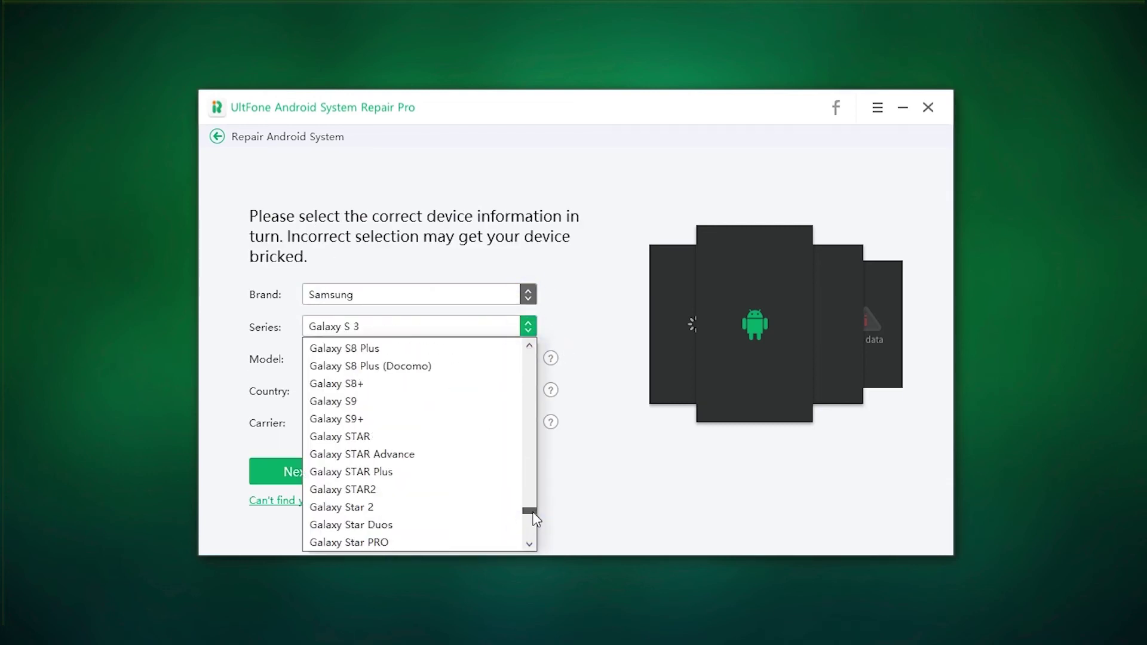
{"action": "scroll", "coordinate": [389, 409], "scroll_direction": "down", "scroll_amount": 2}
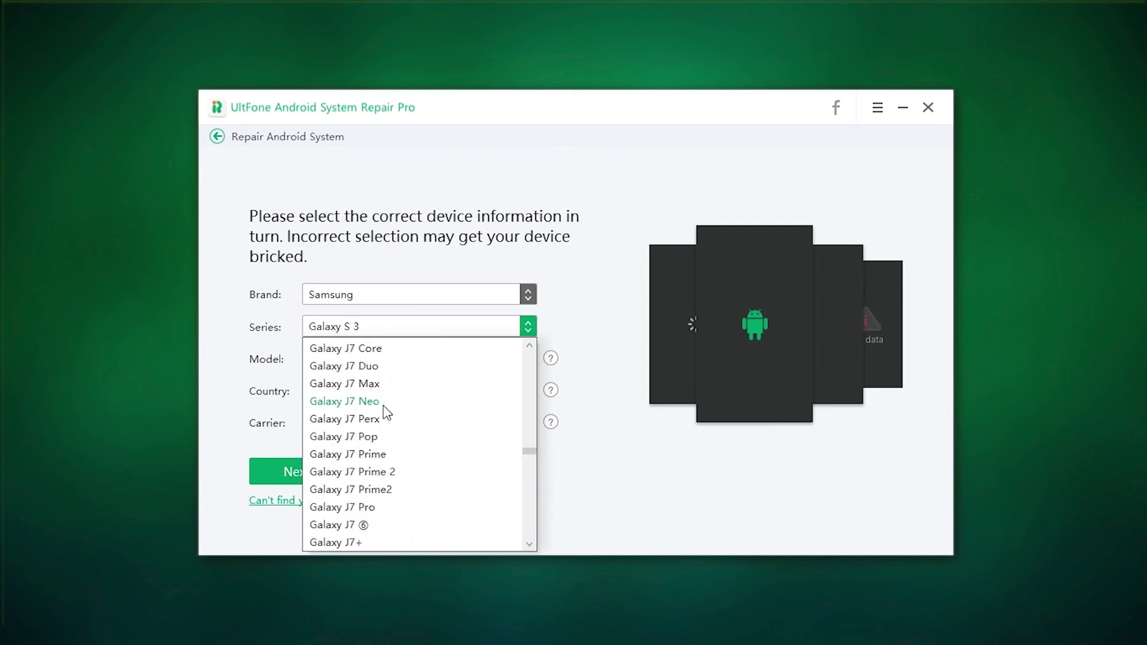
{"action": "left_click", "coordinate": [376, 507]}
{"action": "left_click", "coordinate": [528, 358]}
{"action": "left_click", "coordinate": [376, 379]}
{"action": "left_click", "coordinate": [528, 391]}
{"action": "mouse_move", "coordinate": [529, 454]}
{"action": "left_mouse_down"}
{"action": "mouse_move", "coordinate": [526, 469]}
{"action": "mouse_move", "coordinate": [529, 441]}
{"action": "left_mouse_up"}
{"action": "left_click", "coordinate": [357, 553]}
{"action": "left_click", "coordinate": [406, 430]}
{"action": "left_click", "coordinate": [359, 444]}
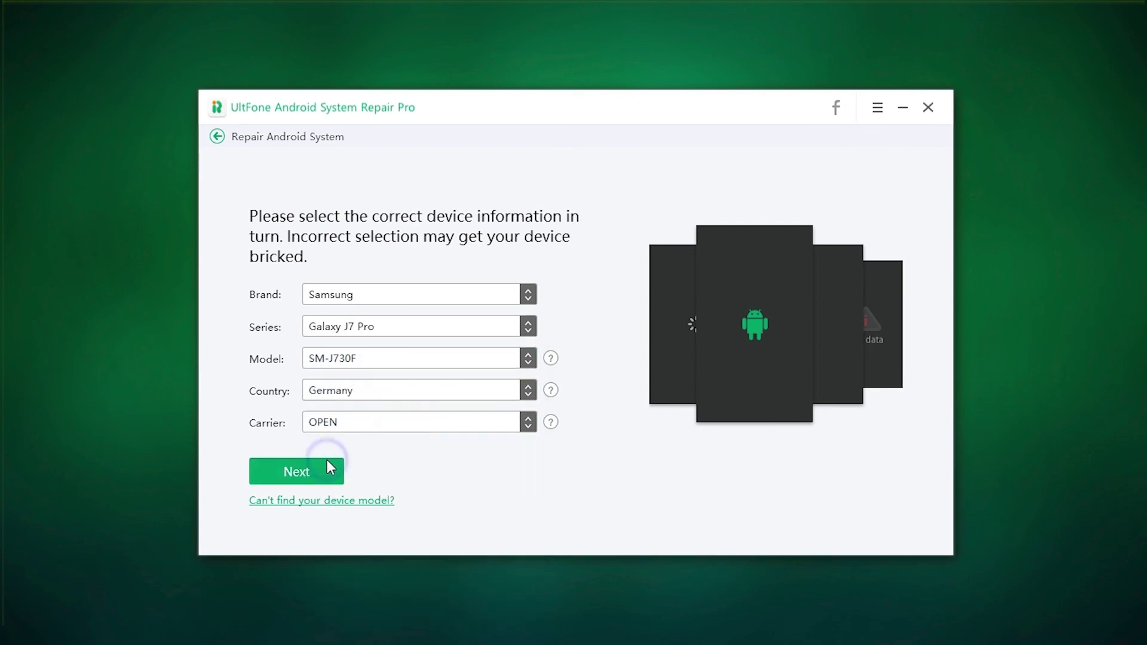
{"action": "left_click", "coordinate": [329, 469]}
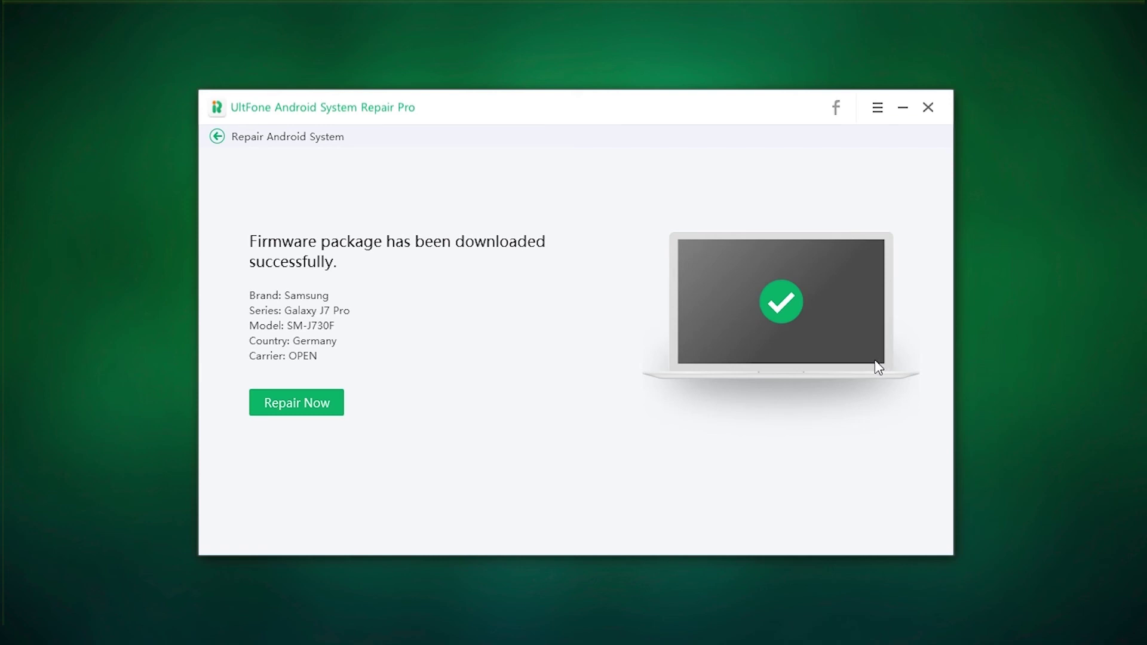
Repair with the downloaded firmware and accept the Tips to reach the download-mode guide.
{"action": "left_click", "coordinate": [313, 404]}
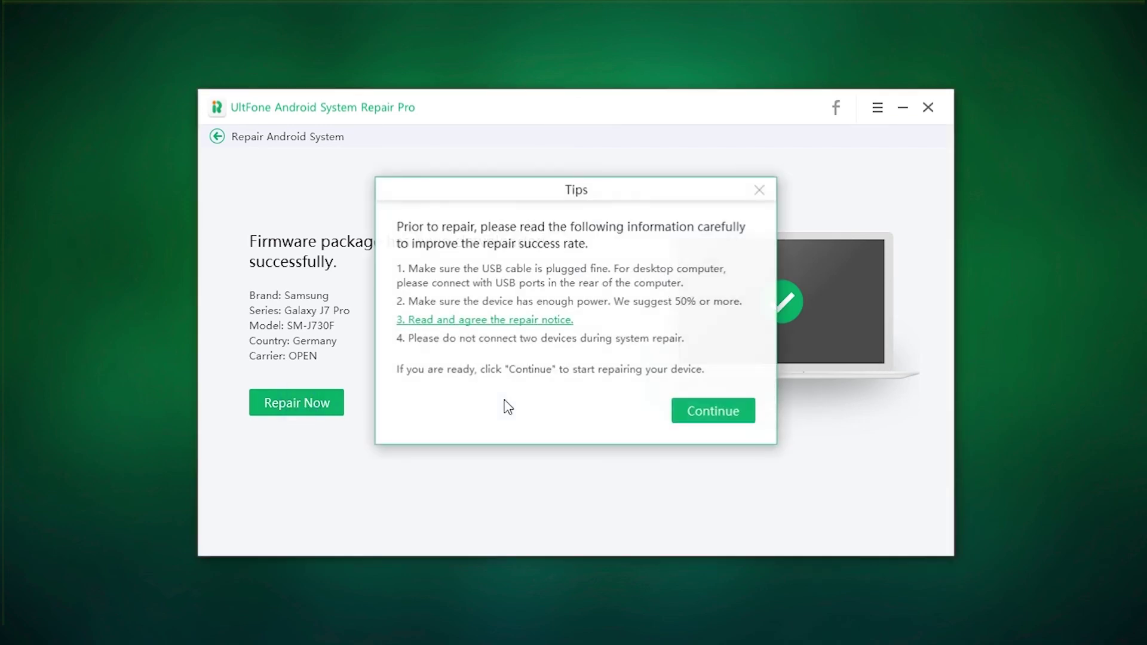
{"action": "left_click", "coordinate": [681, 413]}
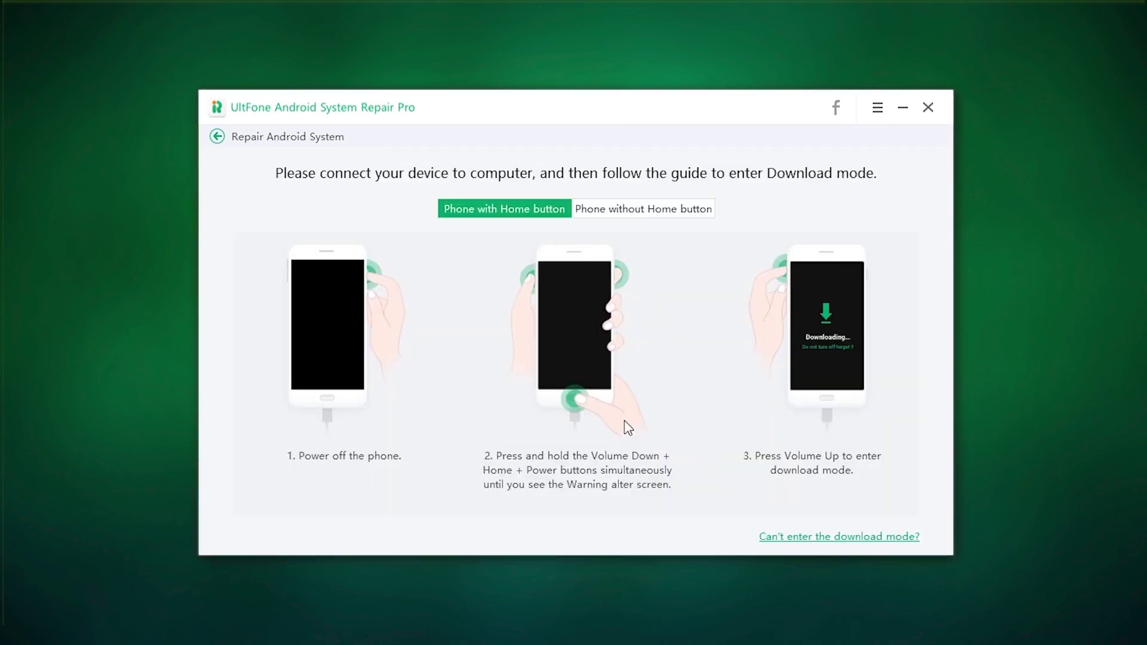